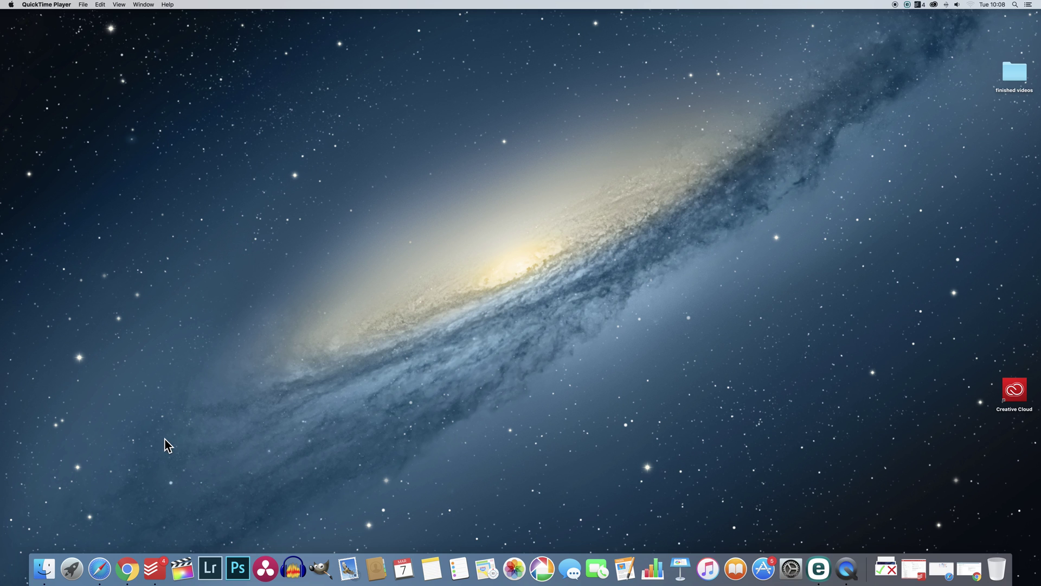
In Safari, search the web for 'ezviz' and open the EZVIZ homepage at us.ezvizlife.com
{"action": "left_click", "coordinate": [99, 568]}
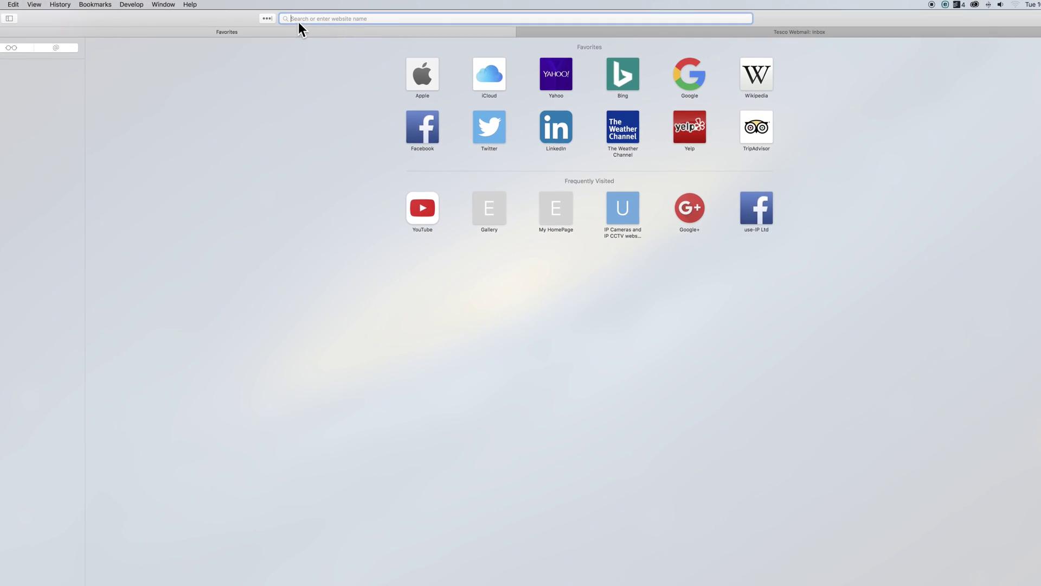
{"action": "type", "text": "ez"}
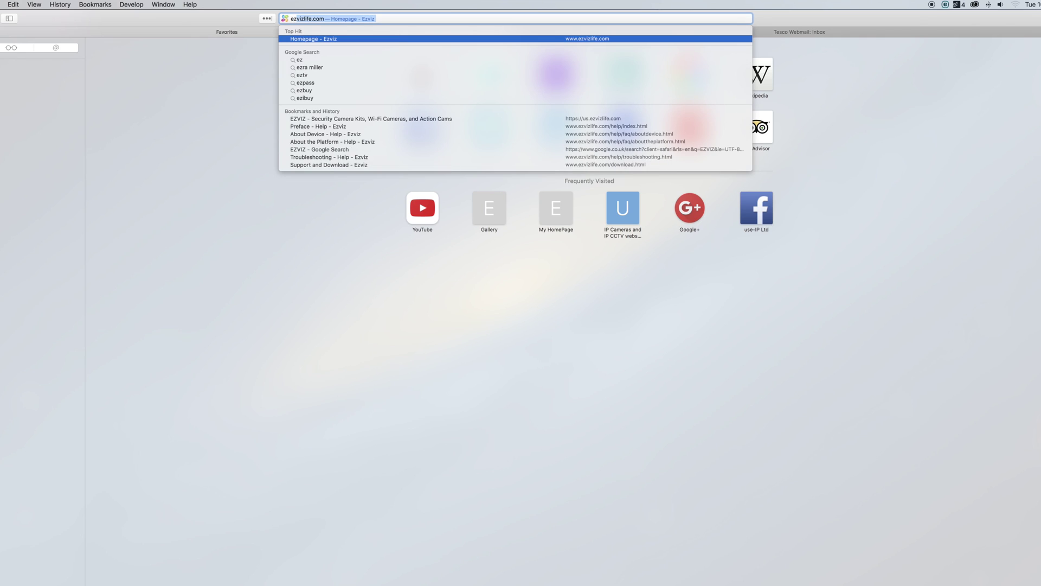
{"action": "type", "text": "viz"}
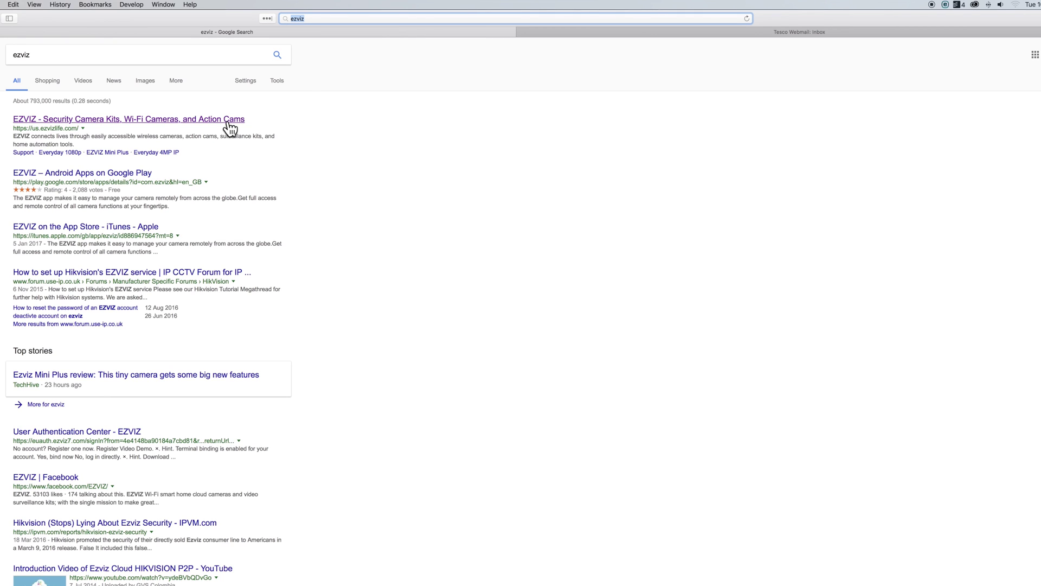
{"action": "left_click", "coordinate": [228, 123]}
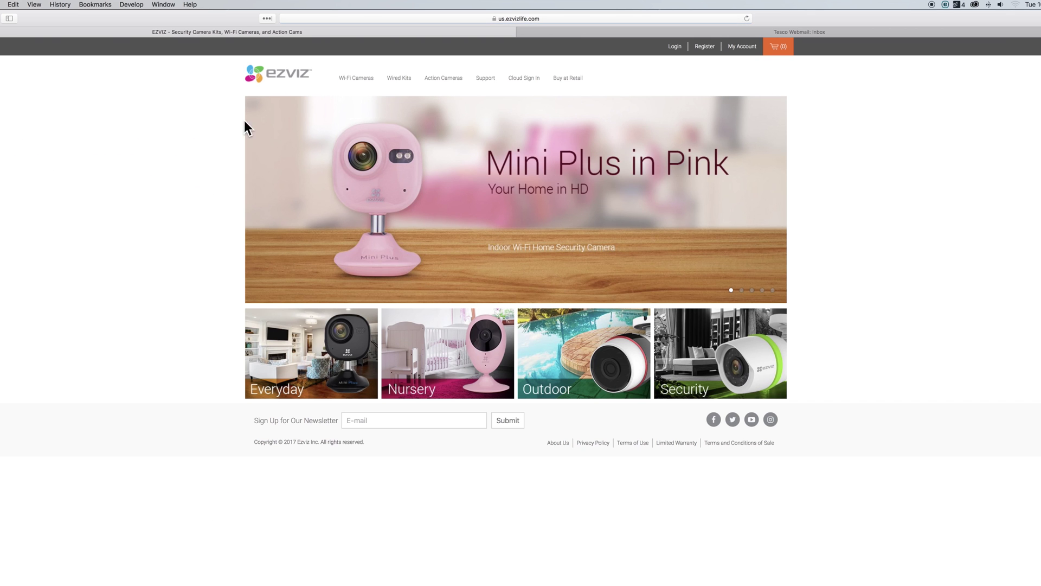
Open the EZVIZ registration form and enter a new user name, a password and its confirmation
{"action": "left_click", "coordinate": [707, 47]}
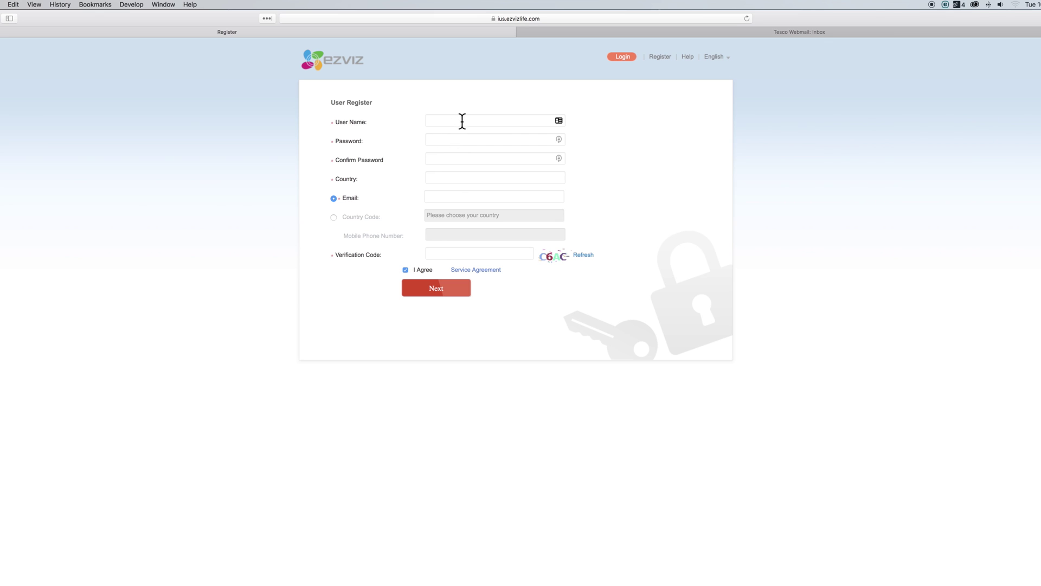
{"action": "left_click", "coordinate": [462, 121]}
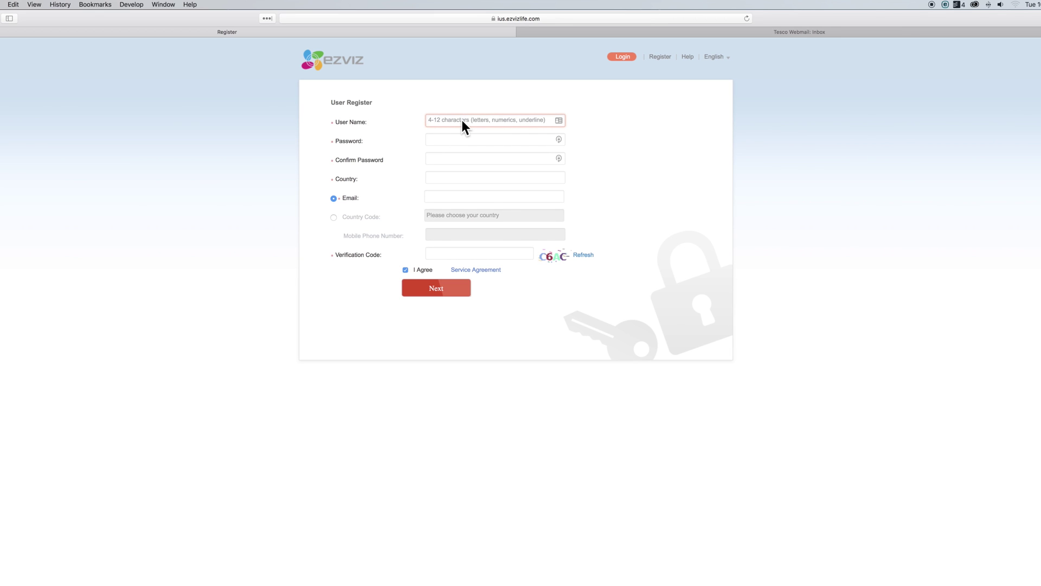
{"action": "type", "text": "Test2794"}
{"action": "left_click", "coordinate": [457, 138]}
{"action": "type", "text": "******"}
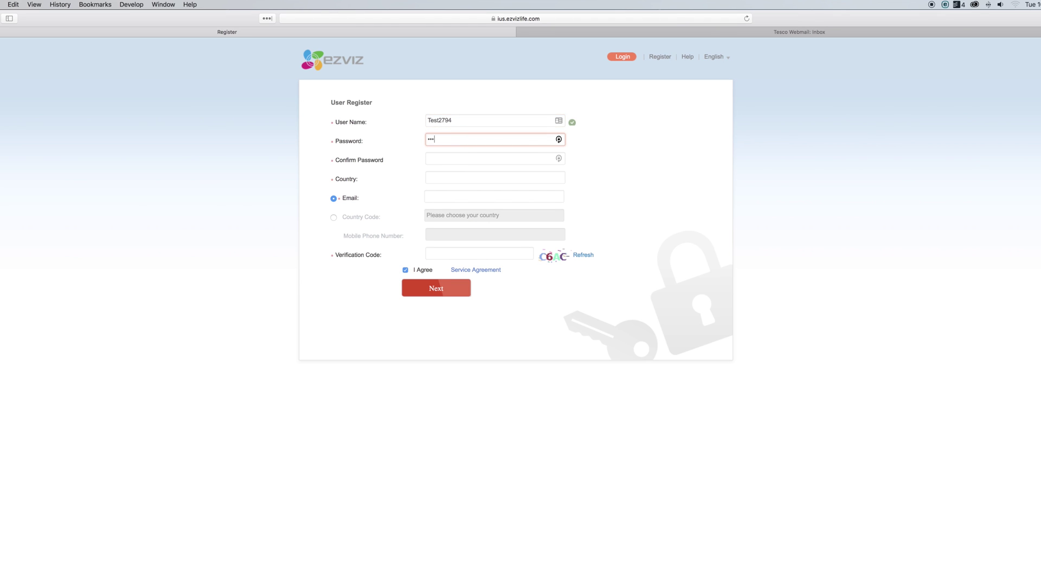
{"action": "type", "text": "**"}
{"action": "left_click", "coordinate": [459, 159]}
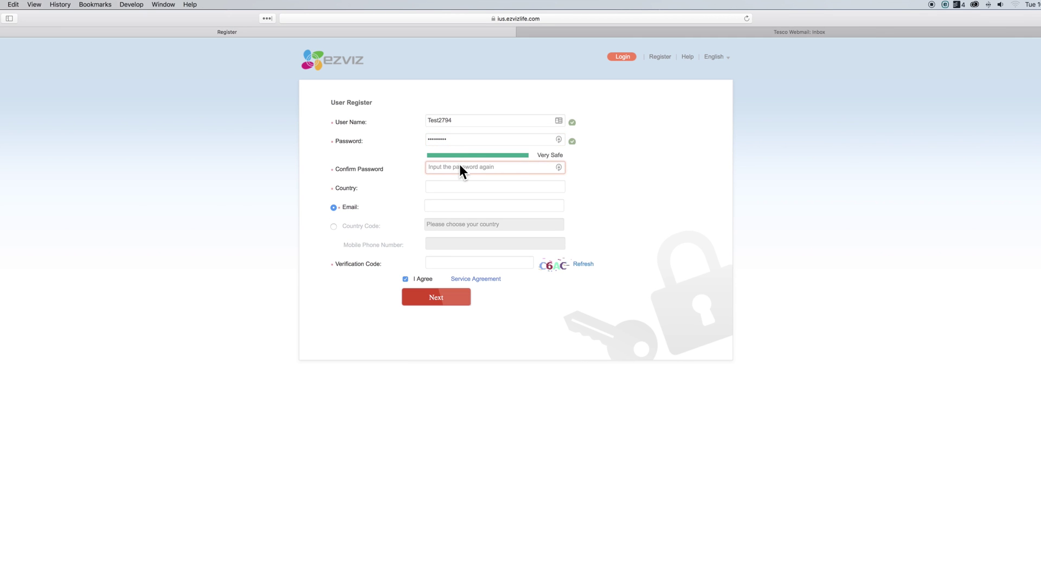
{"action": "type", "text": "********"}
Set the registration country to United Kingdom
{"action": "left_click", "coordinate": [461, 187]}
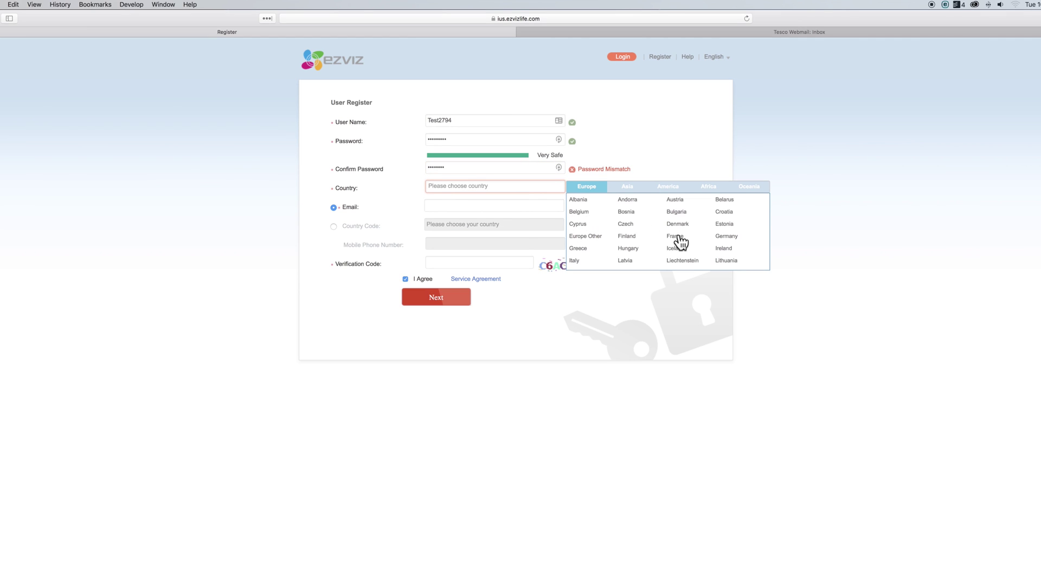
{"action": "scroll", "coordinate": [731, 267], "scroll_direction": "down", "scroll_amount": 3}
{"action": "left_click", "coordinate": [737, 264]}
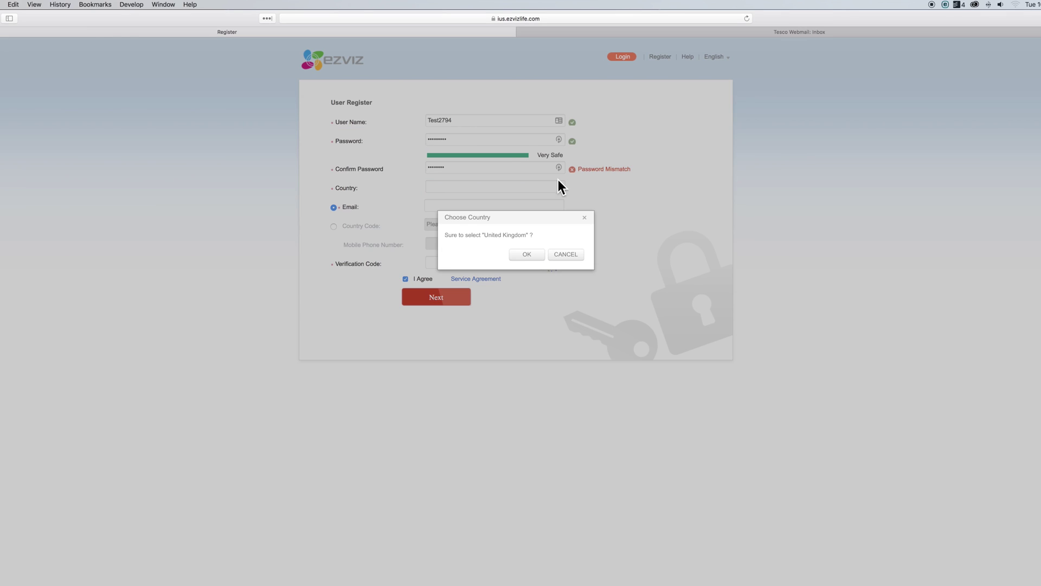
{"action": "left_click", "coordinate": [535, 255]}
Correct the confirmed password so it matches, and paste in the account email address
{"action": "left_click", "coordinate": [460, 168]}
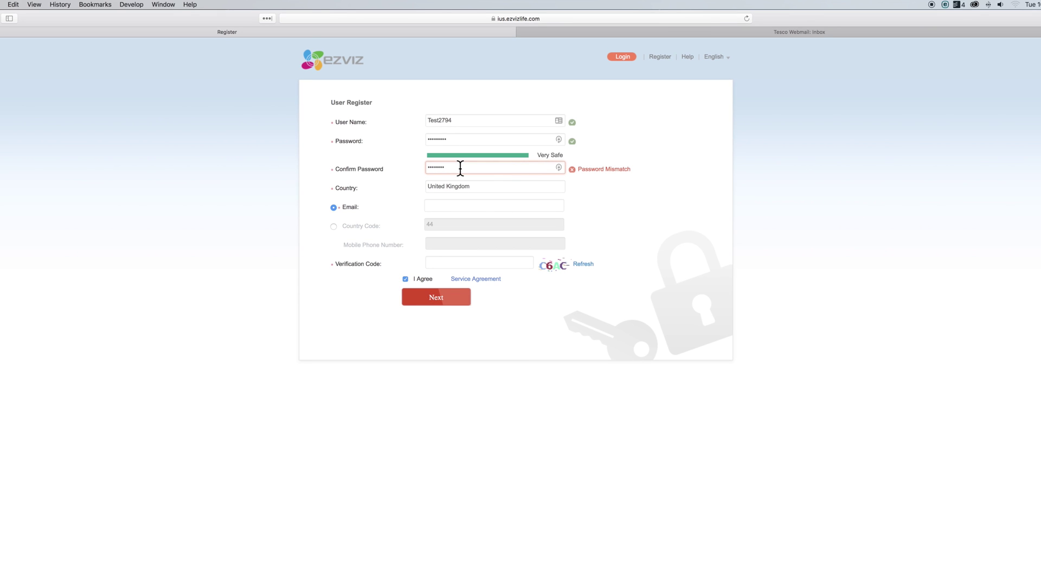
{"action": "type", "text": "1"}
{"action": "left_click", "coordinate": [466, 206]}
{"action": "key", "text": "super+v"}
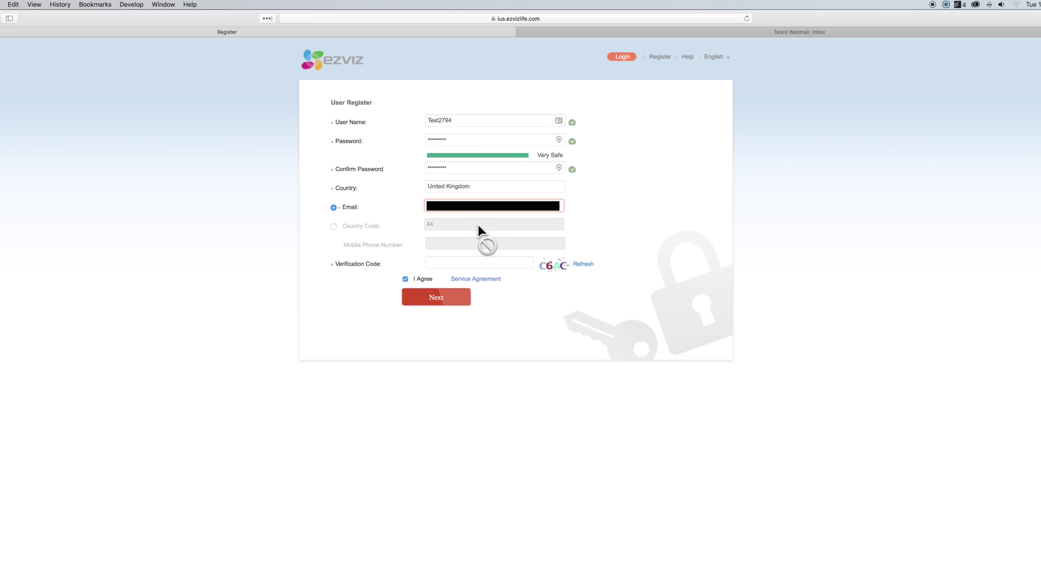
{"action": "left_click", "coordinate": [509, 263]}
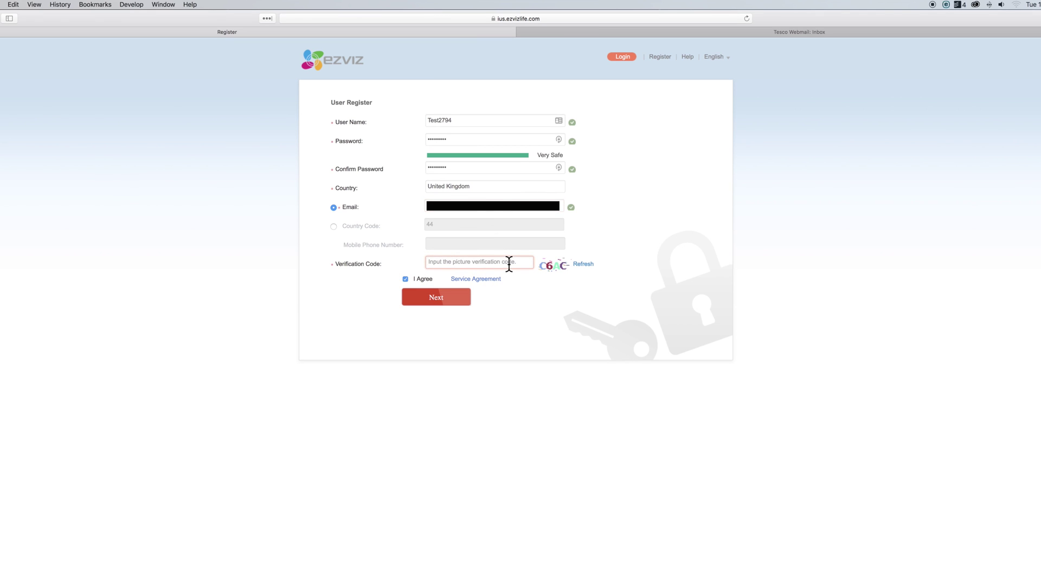
Enter the picture verification code and submit the registration form
{"action": "type", "text": "C6AC"}
{"action": "left_click", "coordinate": [436, 299]}
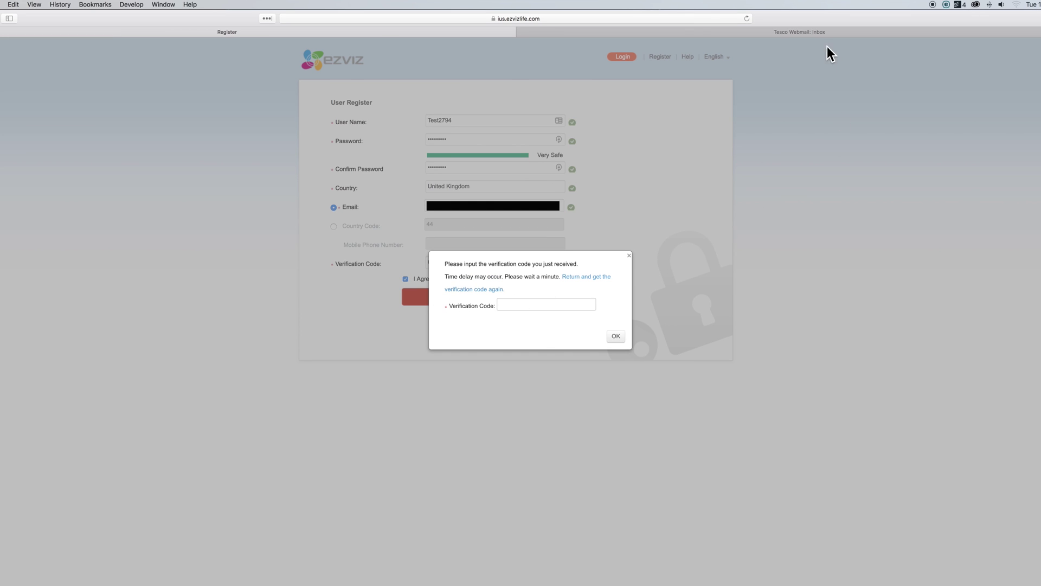
In Tesco Webmail, fetch new mail, open the EZVIZ verification email and copy its code
{"action": "left_click", "coordinate": [812, 31]}
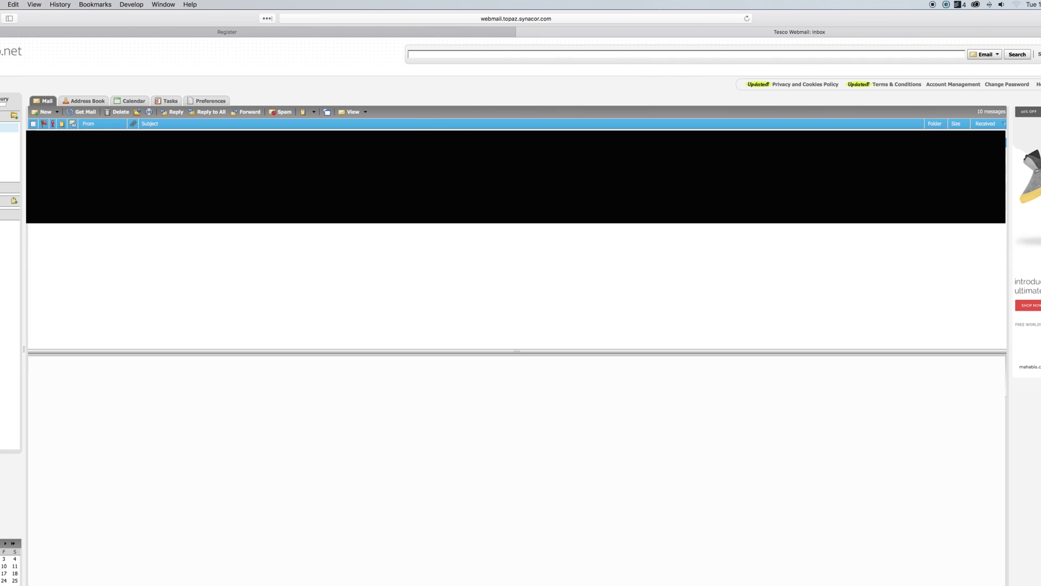
{"action": "left_click", "coordinate": [86, 111]}
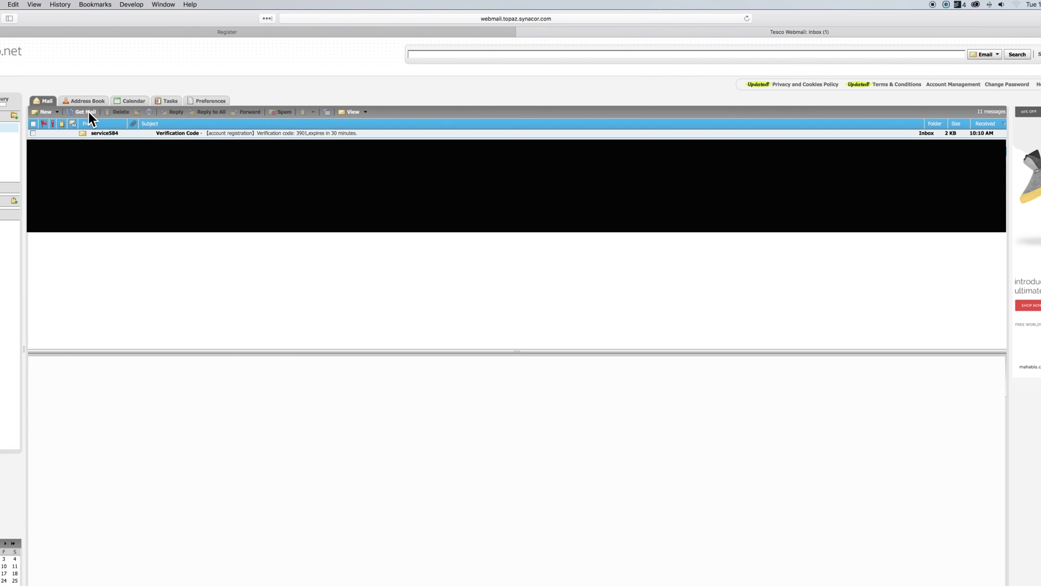
{"action": "left_click", "coordinate": [109, 134]}
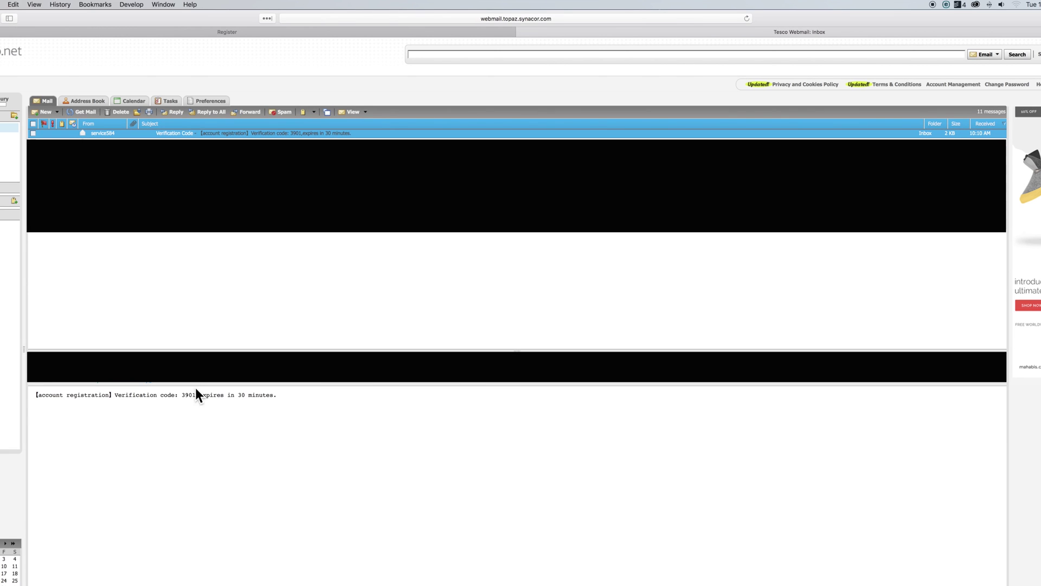
{"action": "left_click_drag", "start_coordinate": [181, 395], "coordinate": [195, 395]}
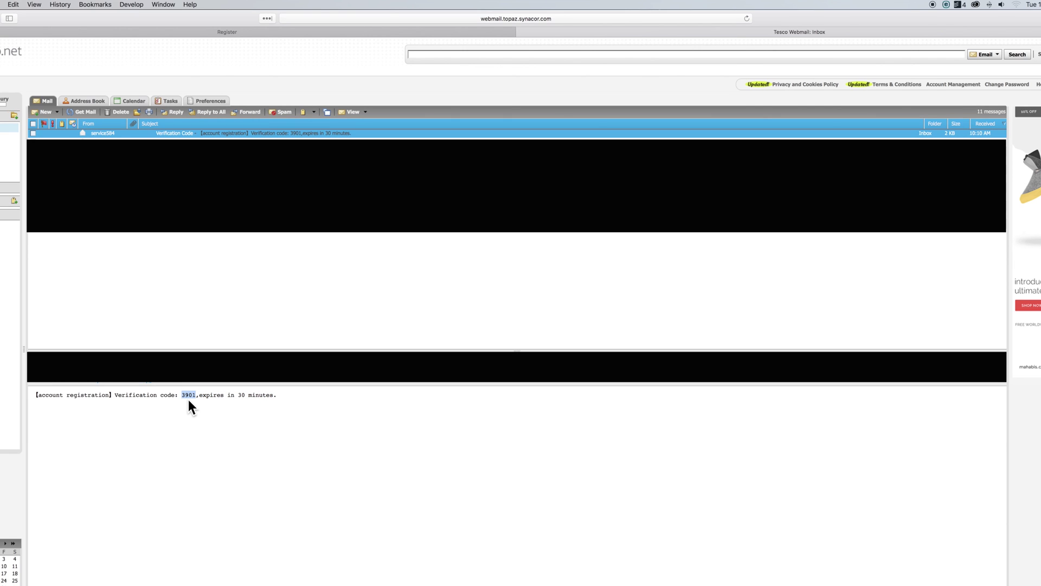
{"action": "right_click", "coordinate": [188, 400]}
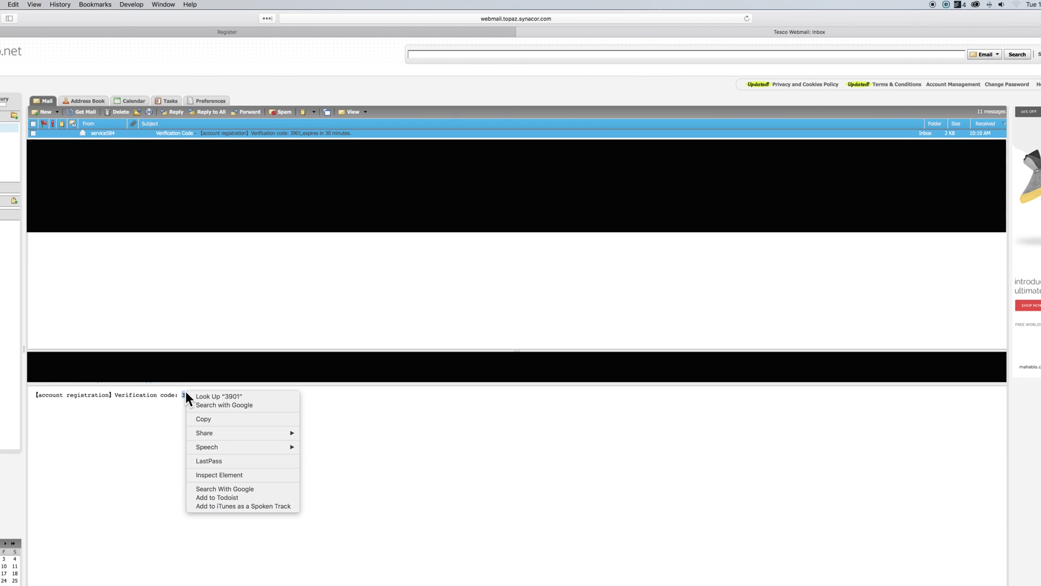
{"action": "left_click", "coordinate": [199, 418]}
Paste the emailed verification code into the EZVIZ prompt and confirm it to finish registering
{"action": "left_click", "coordinate": [341, 35]}
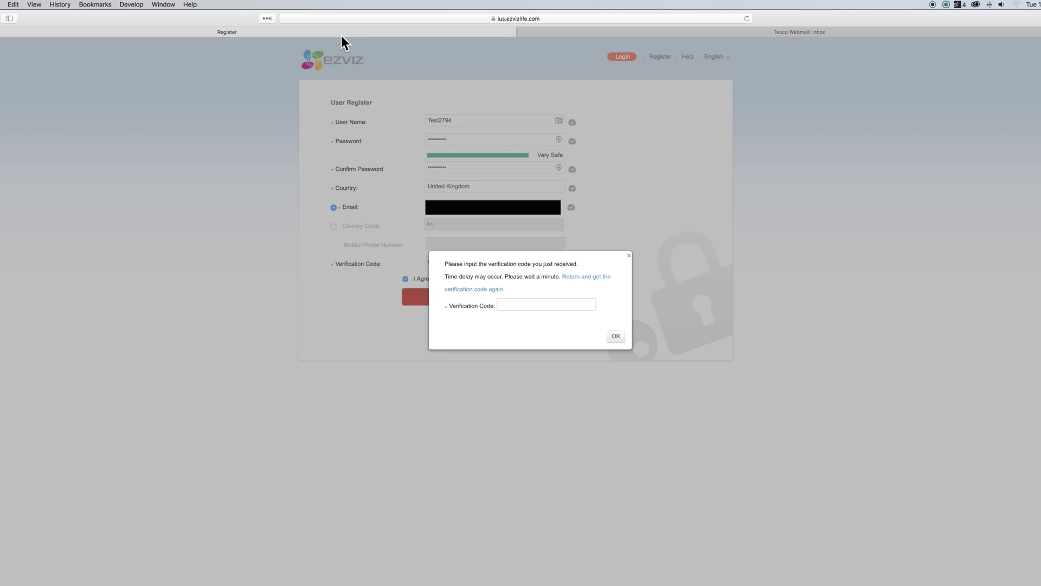
{"action": "left_click", "coordinate": [522, 307]}
{"action": "key", "text": "super+v"}
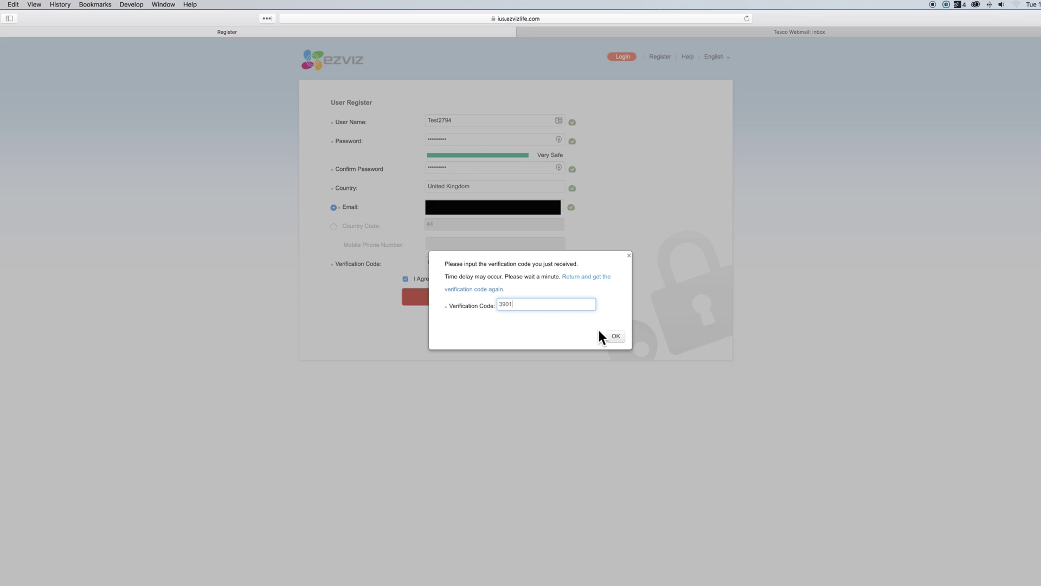
{"action": "left_click", "coordinate": [618, 340]}
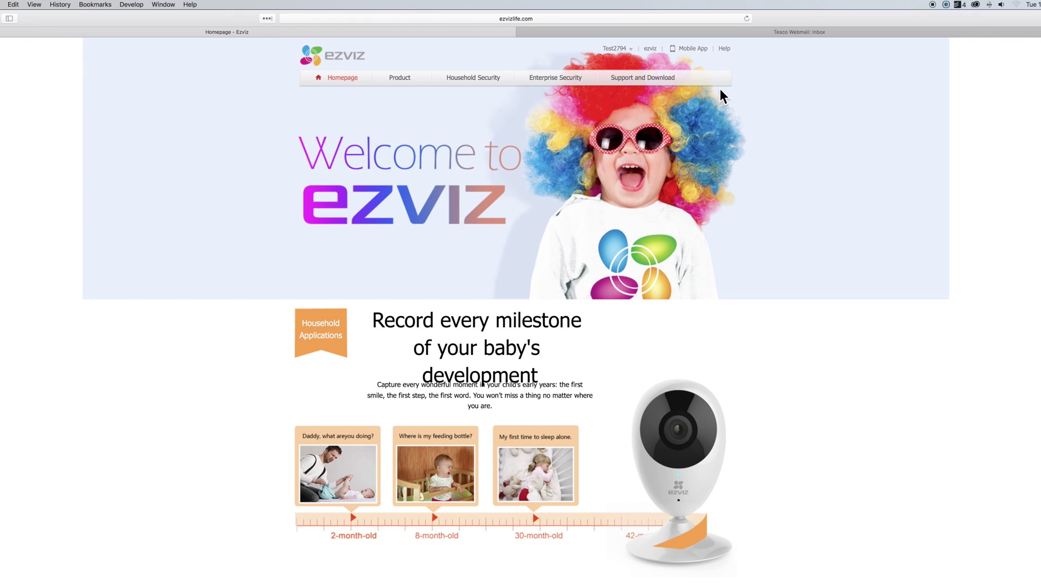
Sign out of the new account from the account menu's Quit option
{"action": "mouse_move", "coordinate": [618, 52]}
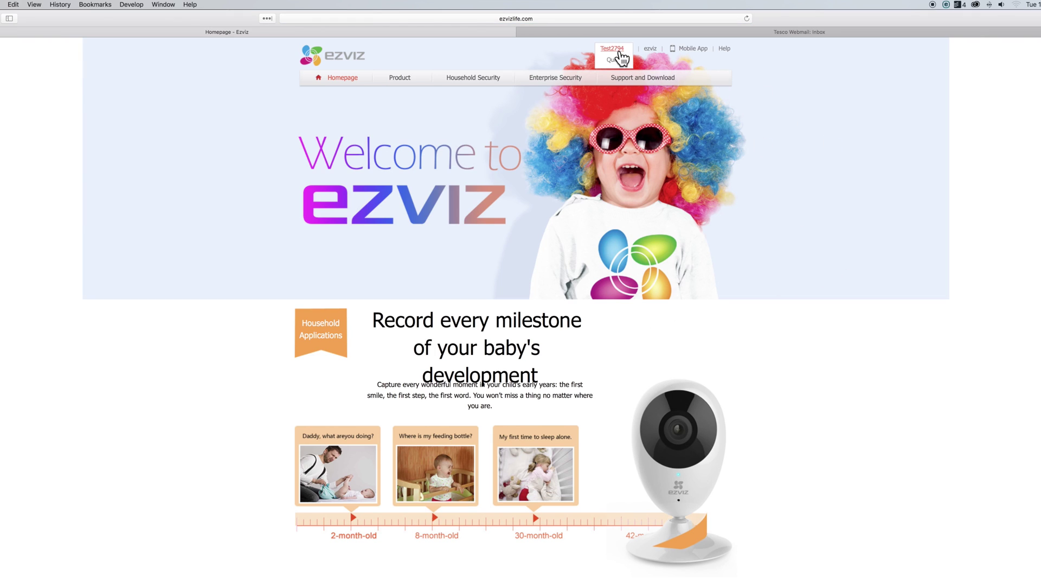
{"action": "left_click", "coordinate": [618, 56]}
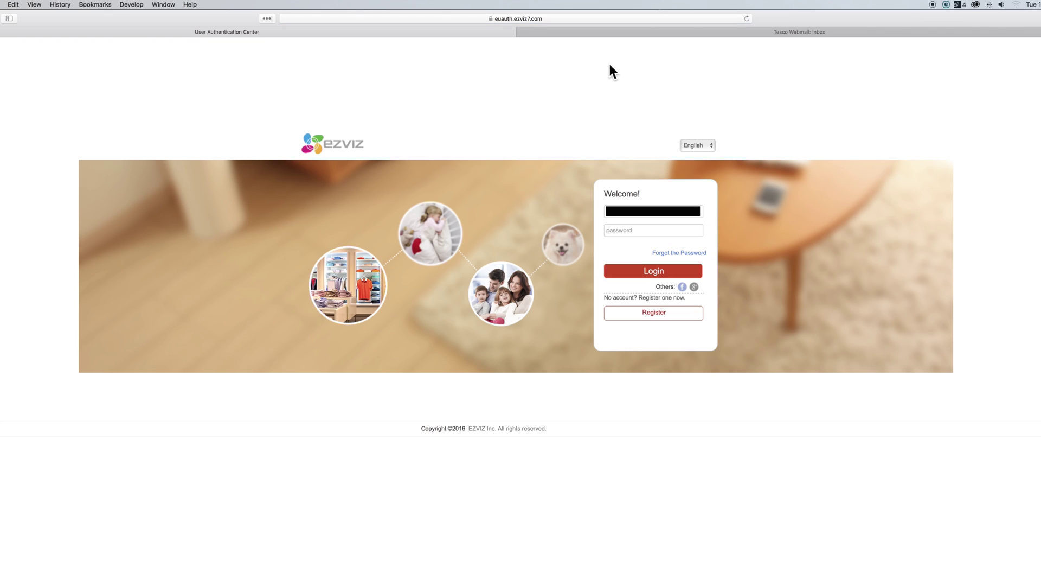
{"action": "left_click", "coordinate": [667, 212]}
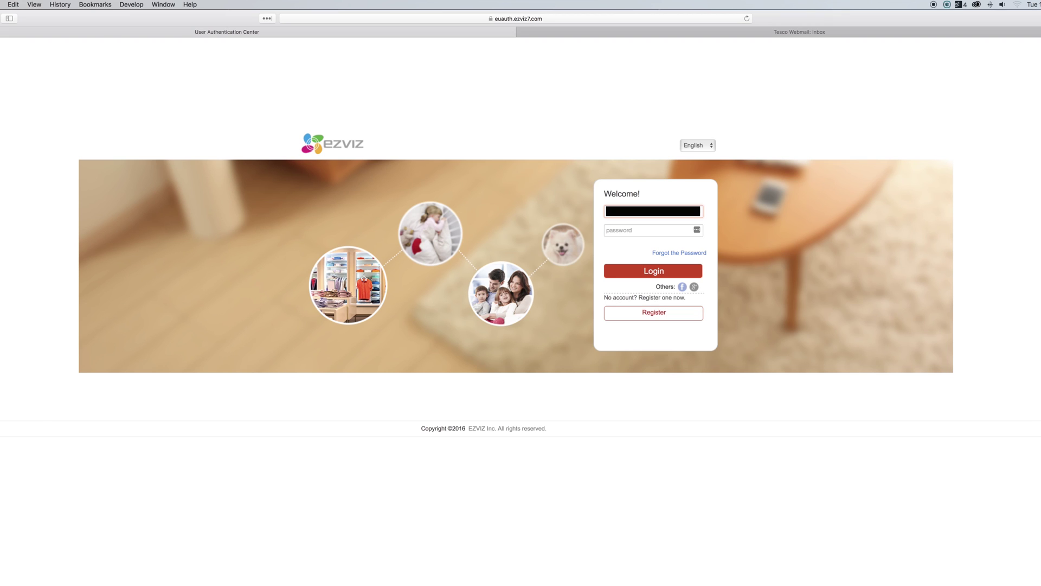
Enter the account password and log in to the new EZVIZ account
{"action": "left_click", "coordinate": [624, 230]}
{"action": "type", "text": "a"}
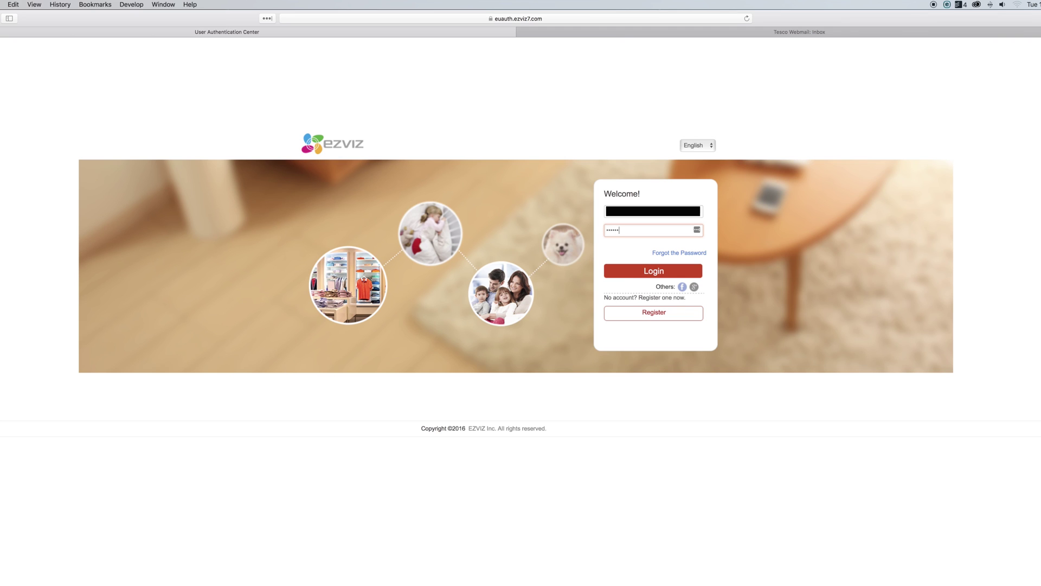
{"action": "type", "text": "aaaaaaa"}
{"action": "left_click", "coordinate": [661, 279]}
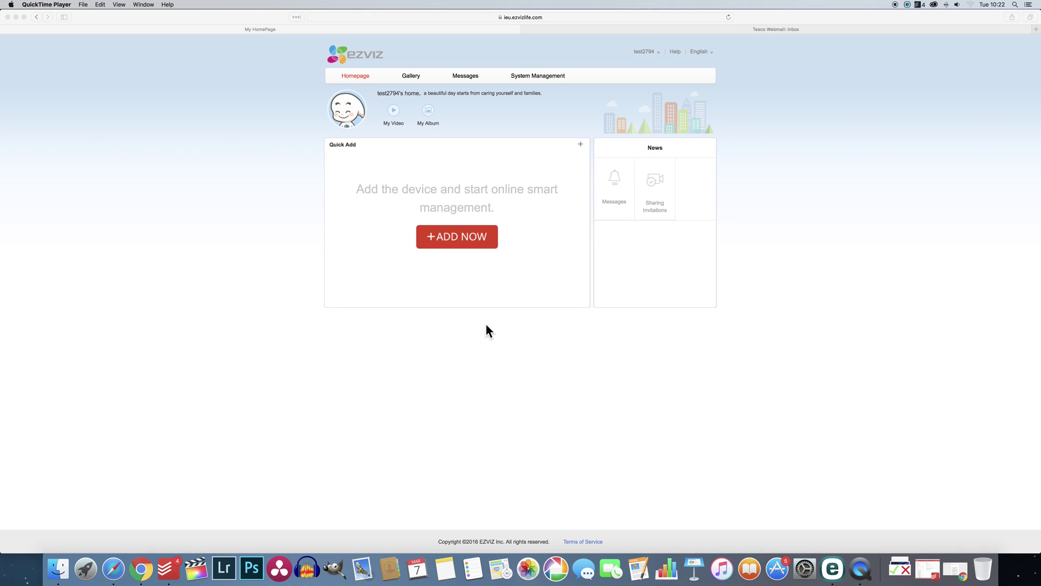
Start adding a device with ADD NOW and switch to the Add by Serial No. tab
{"action": "left_click", "coordinate": [464, 239]}
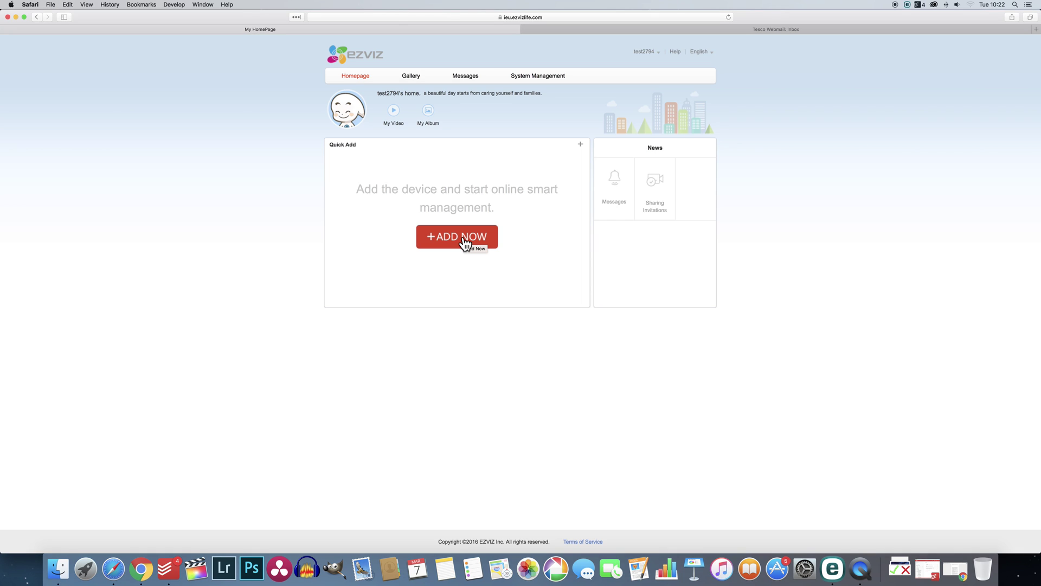
{"action": "left_click", "coordinate": [464, 239]}
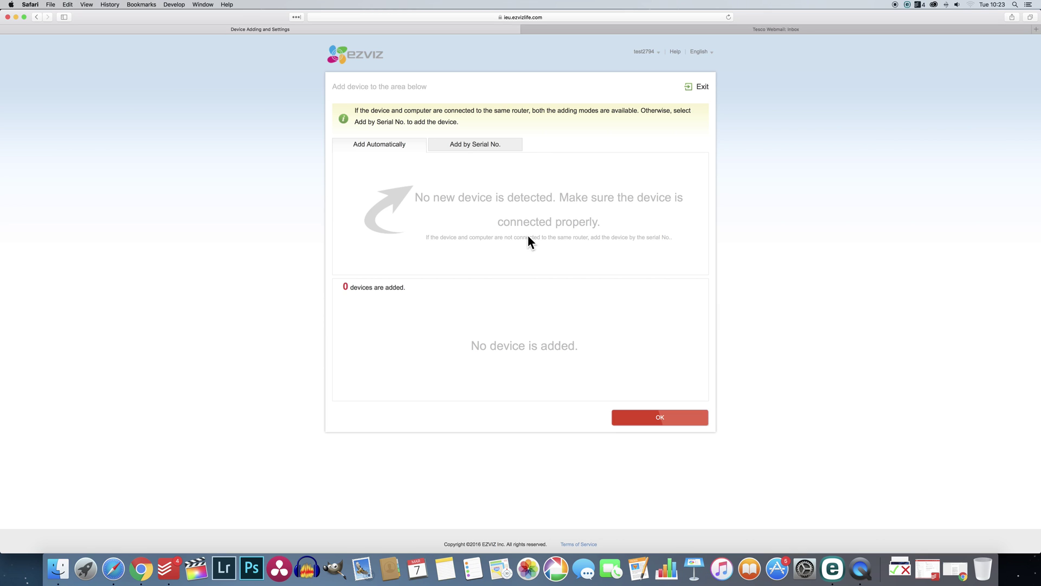
{"action": "left_click", "coordinate": [481, 145]}
Paste the camera's serial number, search for it, and begin adding the found camera
{"action": "left_click", "coordinate": [459, 166]}
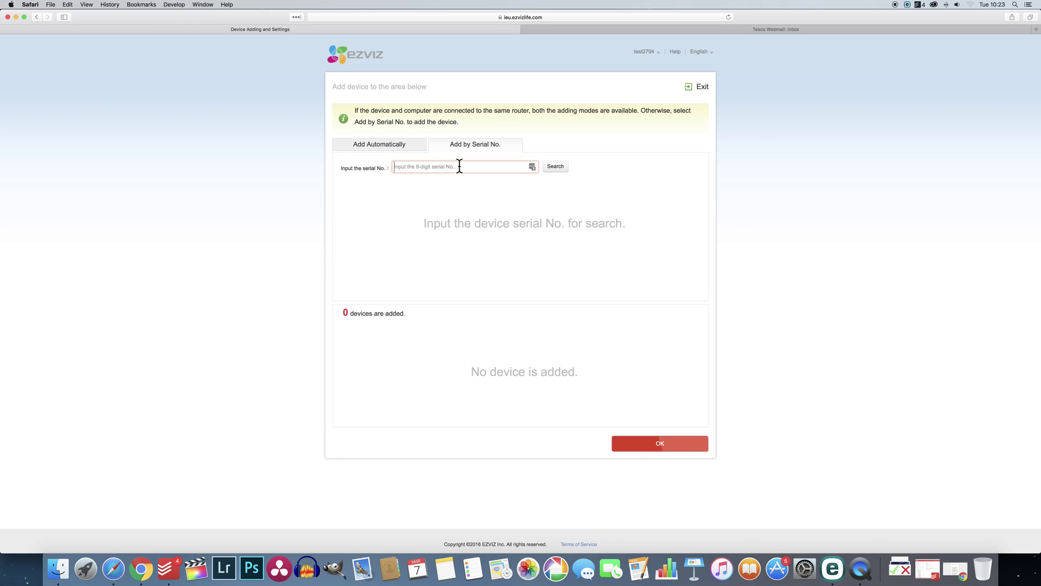
{"action": "key", "text": "super+v"}
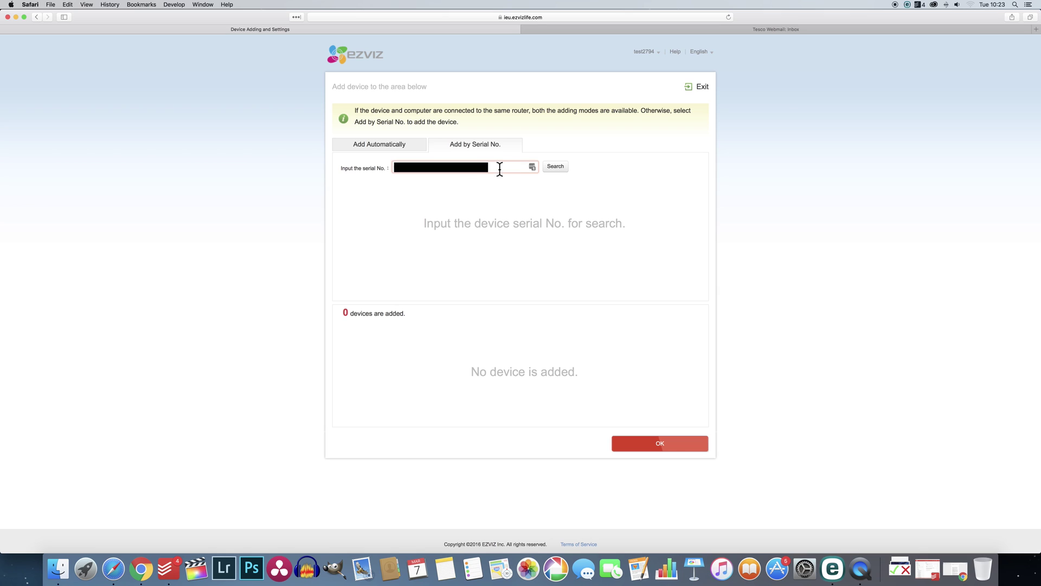
{"action": "left_click", "coordinate": [556, 169]}
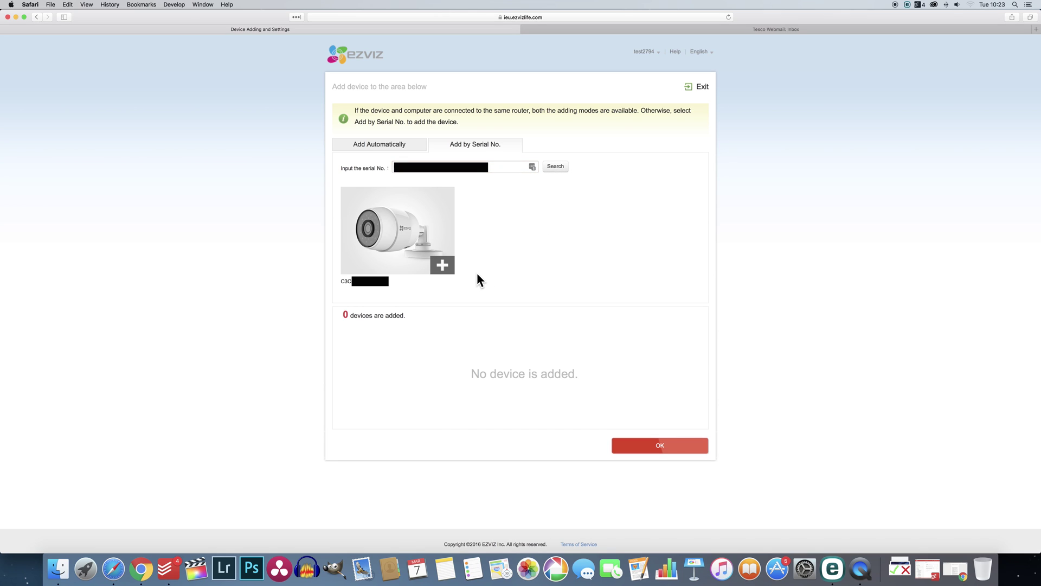
{"action": "left_click", "coordinate": [443, 265]}
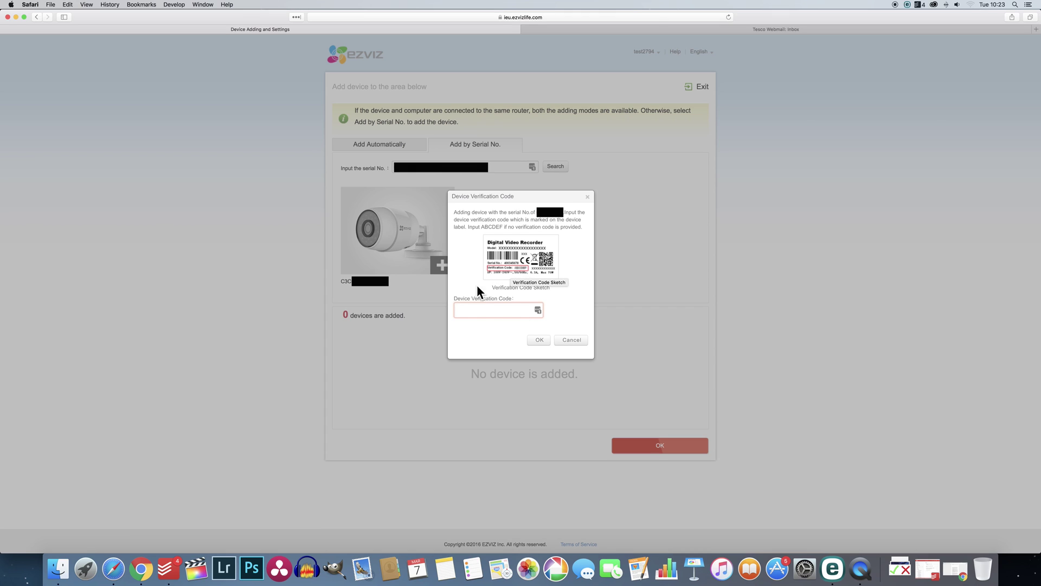
Enter the camera's device verification code and confirm it to add the camera
{"action": "left_click", "coordinate": [471, 311]}
{"action": "type", "text": "•"}
{"action": "left_click", "coordinate": [540, 340]}
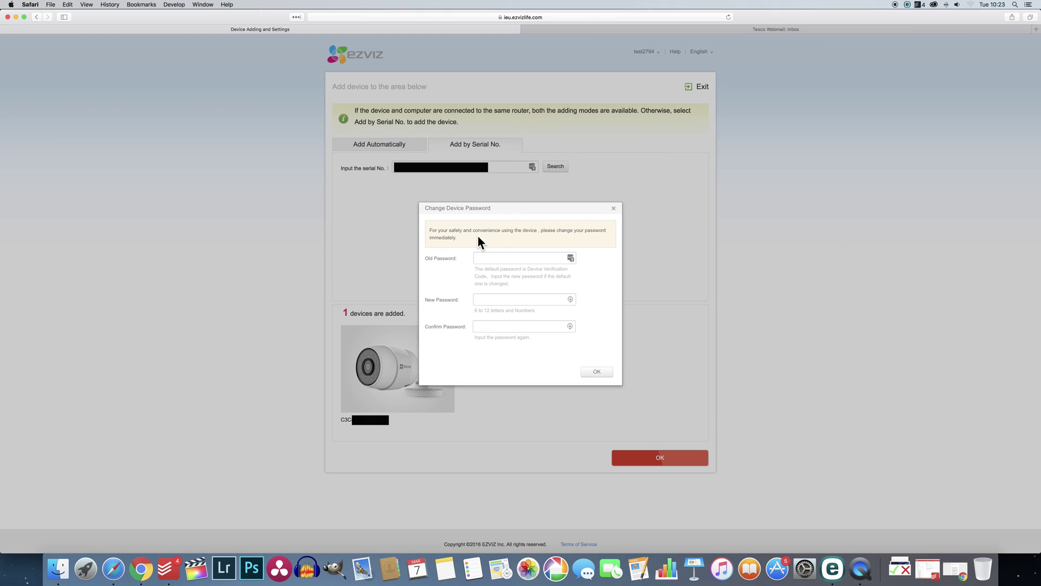
Enter the old device password and a new letters-and-numbers password, fixing the rejected entry, and save
{"action": "left_click", "coordinate": [489, 257]}
{"action": "left_click", "coordinate": [509, 298]}
{"action": "type", "text": "a"}
{"action": "type", "text": "a"}
{"action": "left_click", "coordinate": [504, 324]}
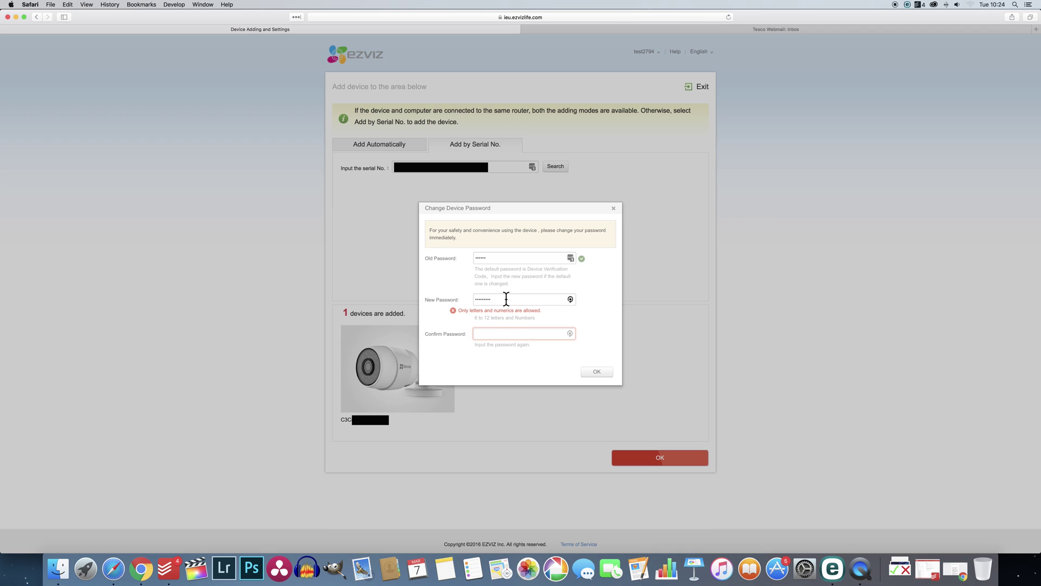
{"action": "left_click", "coordinate": [506, 299]}
{"action": "key", "text": "BackSpace"}
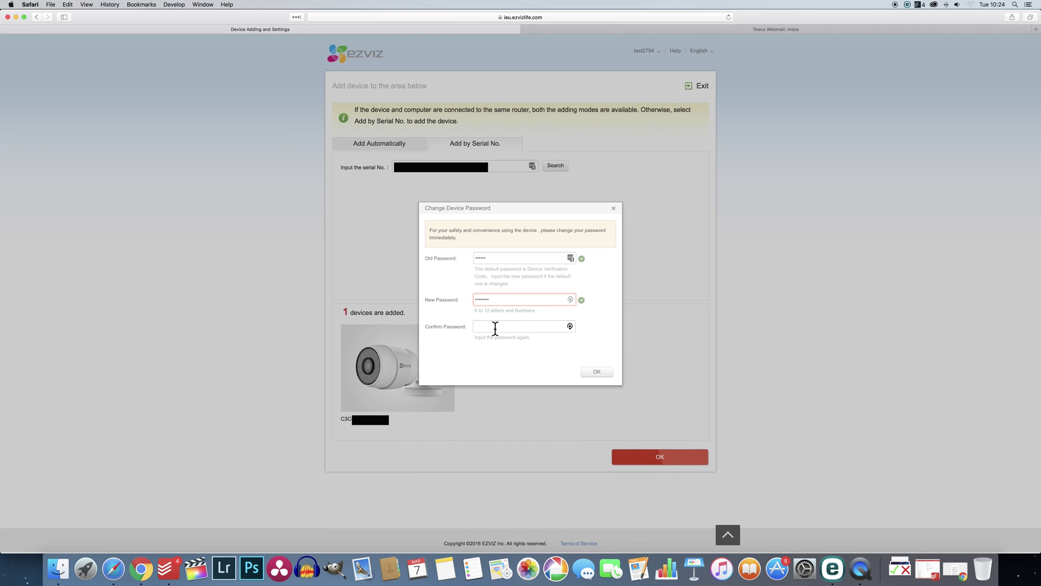
{"action": "left_click", "coordinate": [494, 327]}
{"action": "type", "text": "abcd"}
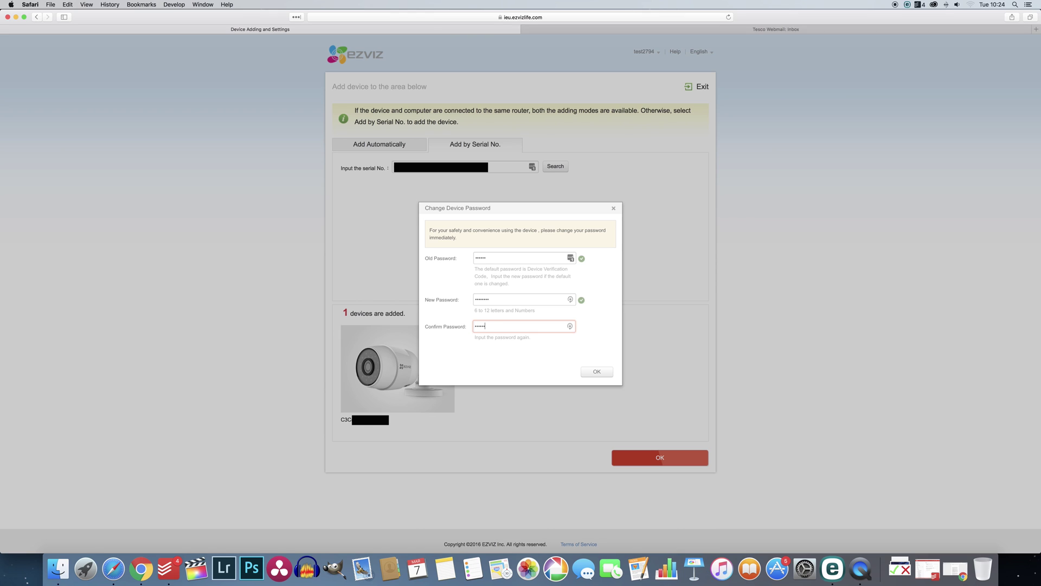
{"action": "left_click", "coordinate": [526, 349]}
{"action": "left_click", "coordinate": [597, 372]}
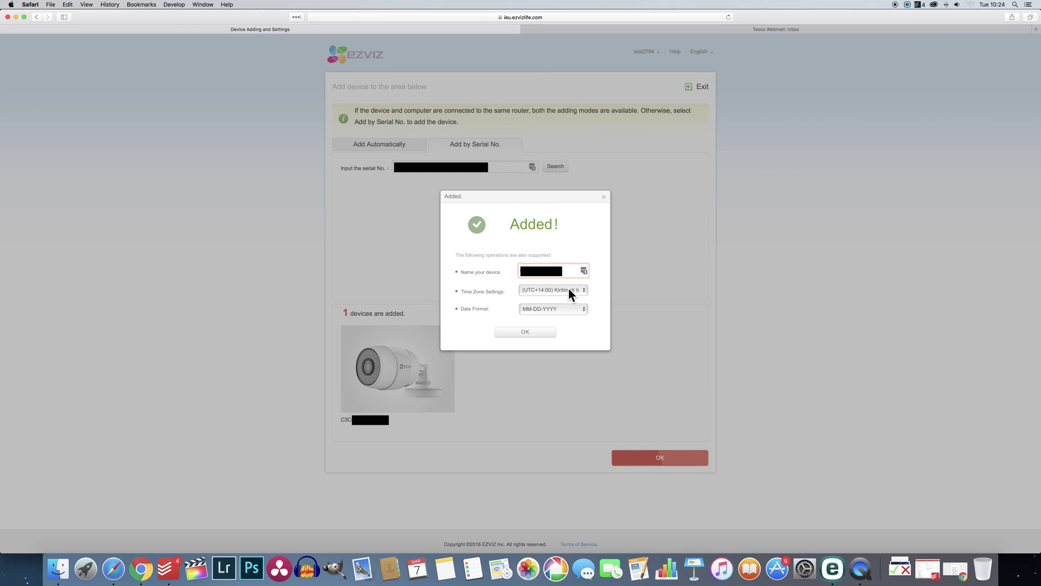
Set the camera's time zone to (UTC) Dublin, Edinburgh, Lisbon, London and date format DD-MM-YYYY
{"action": "left_click", "coordinate": [571, 289]}
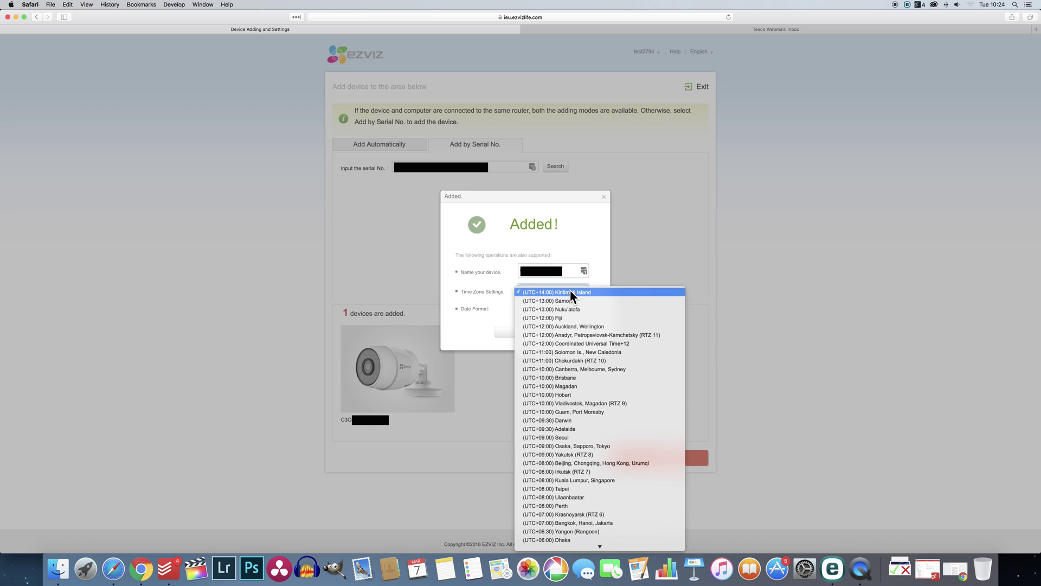
{"action": "scroll", "coordinate": [570, 314], "scroll_direction": "down", "scroll_amount": 5}
{"action": "scroll", "coordinate": [569, 314], "scroll_direction": "down", "scroll_amount": 8}
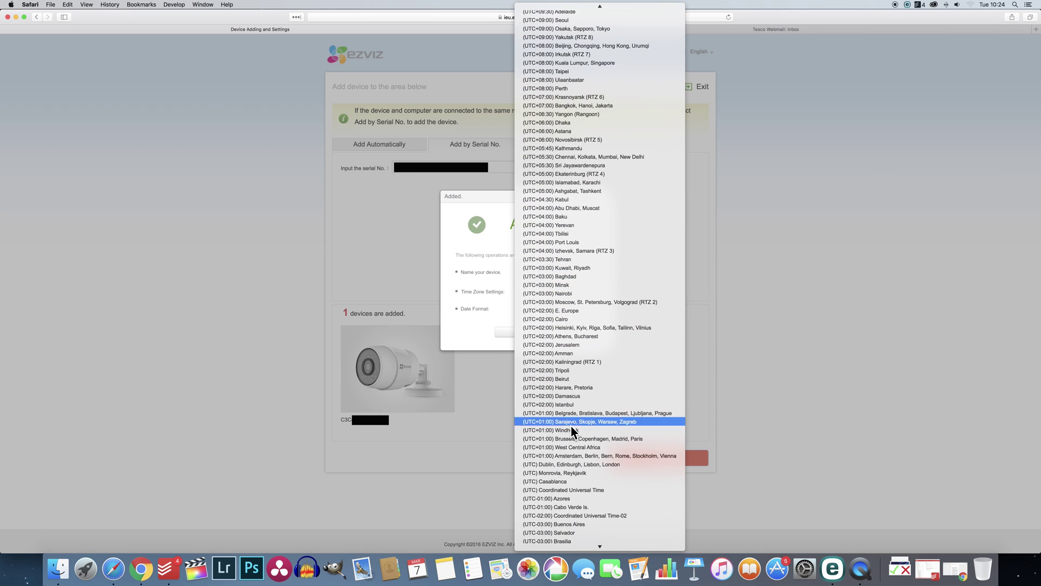
{"action": "left_click", "coordinate": [569, 465]}
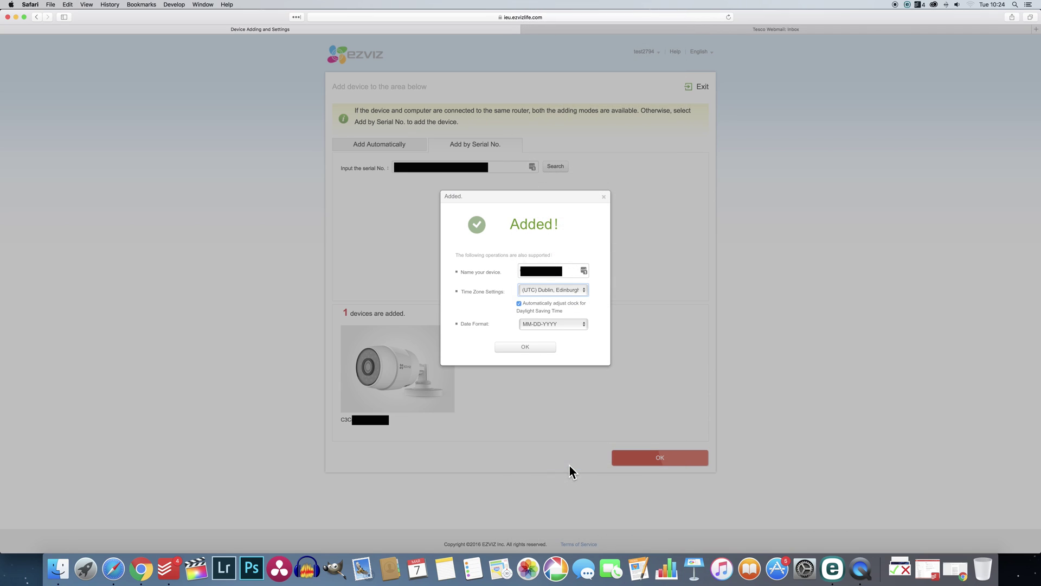
{"action": "left_click", "coordinate": [568, 324]}
{"action": "left_click", "coordinate": [562, 334]}
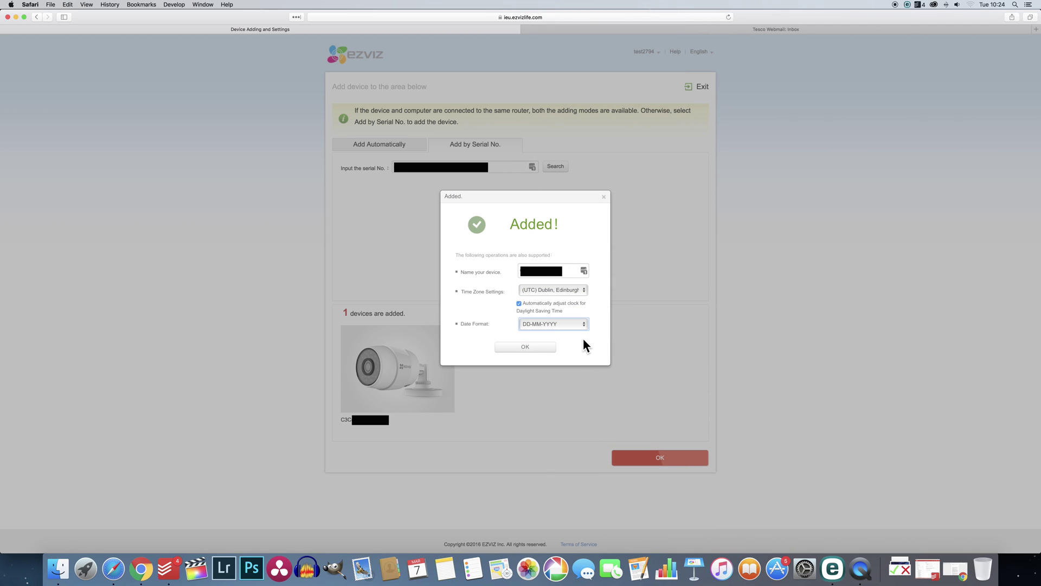
{"action": "left_click", "coordinate": [540, 346]}
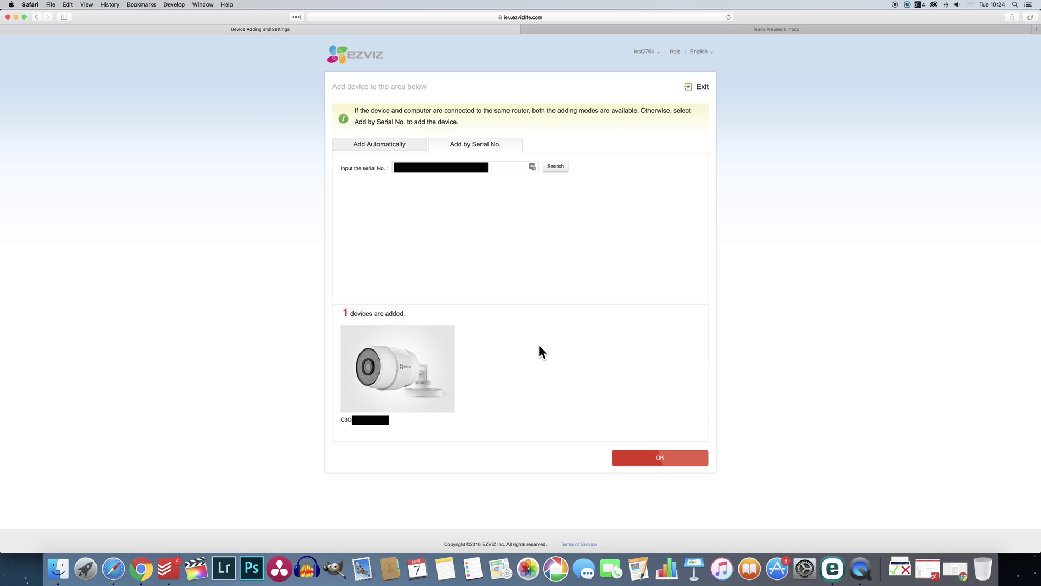
Confirm the device adding page to return to the homepage with the new camera listed
{"action": "left_click", "coordinate": [658, 458]}
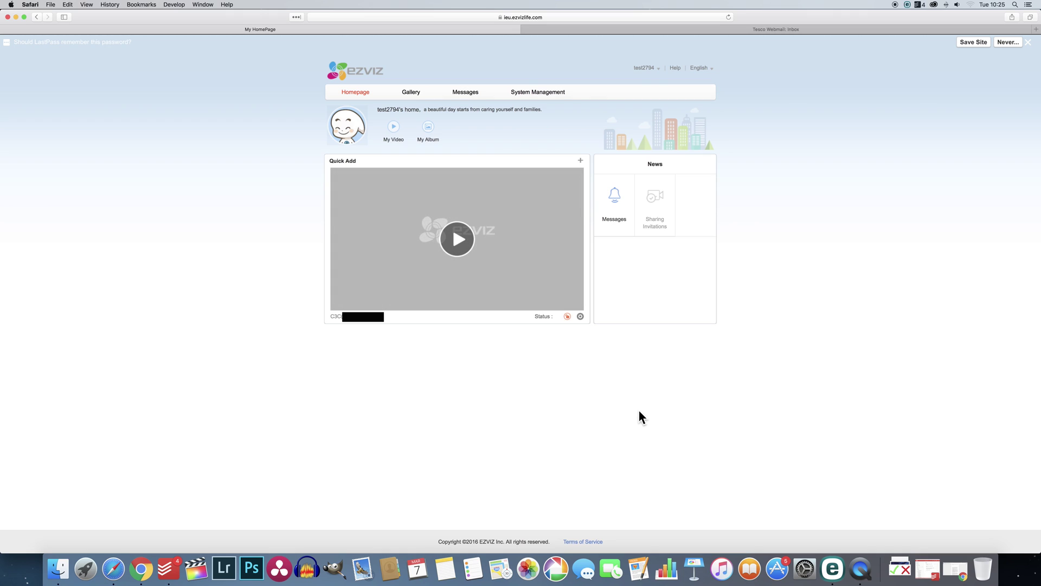
Start the camera's live video and unlock it with the device encryption password
{"action": "left_click", "coordinate": [457, 240]}
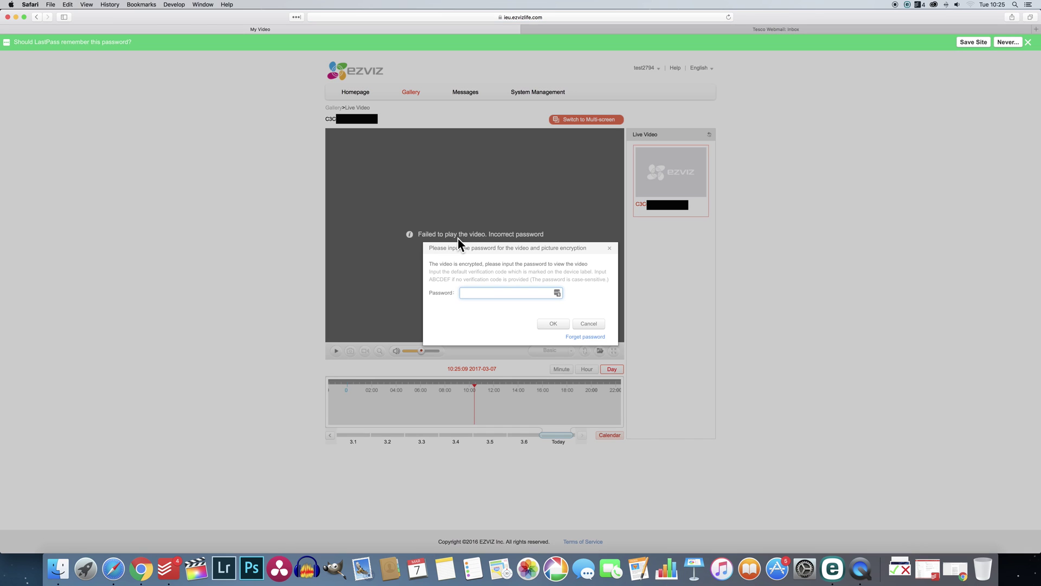
{"action": "left_click", "coordinate": [482, 293]}
{"action": "type", "text": "••••••"}
{"action": "left_click", "coordinate": [558, 323]}
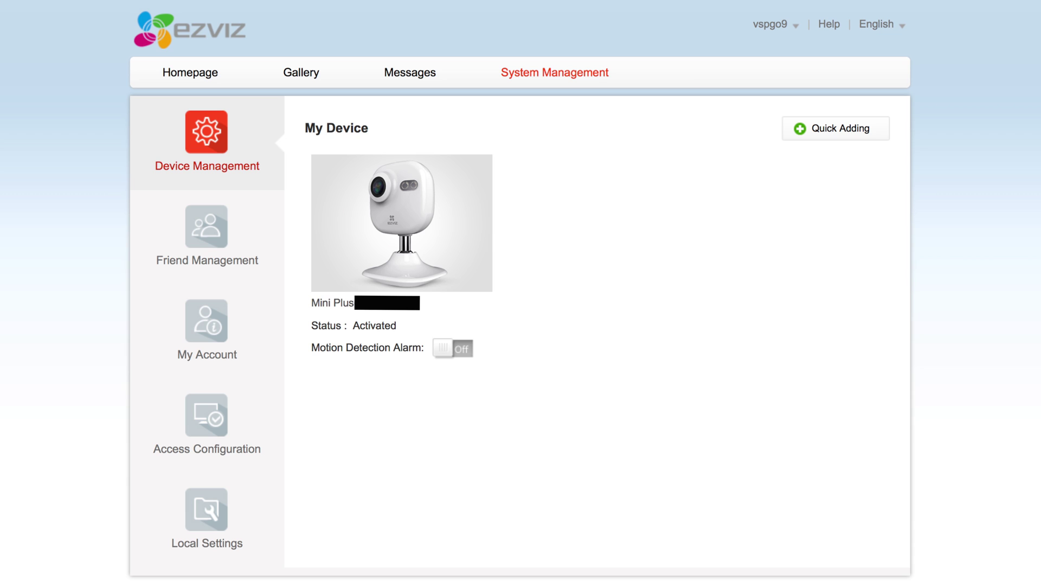
Show the Friend Management section
{"action": "left_click", "coordinate": [207, 238]}
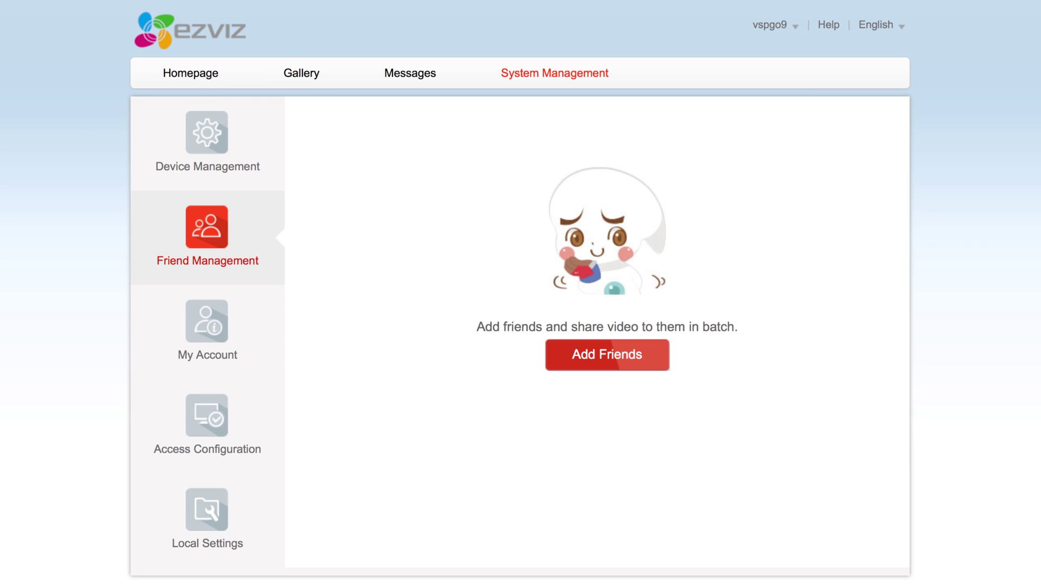